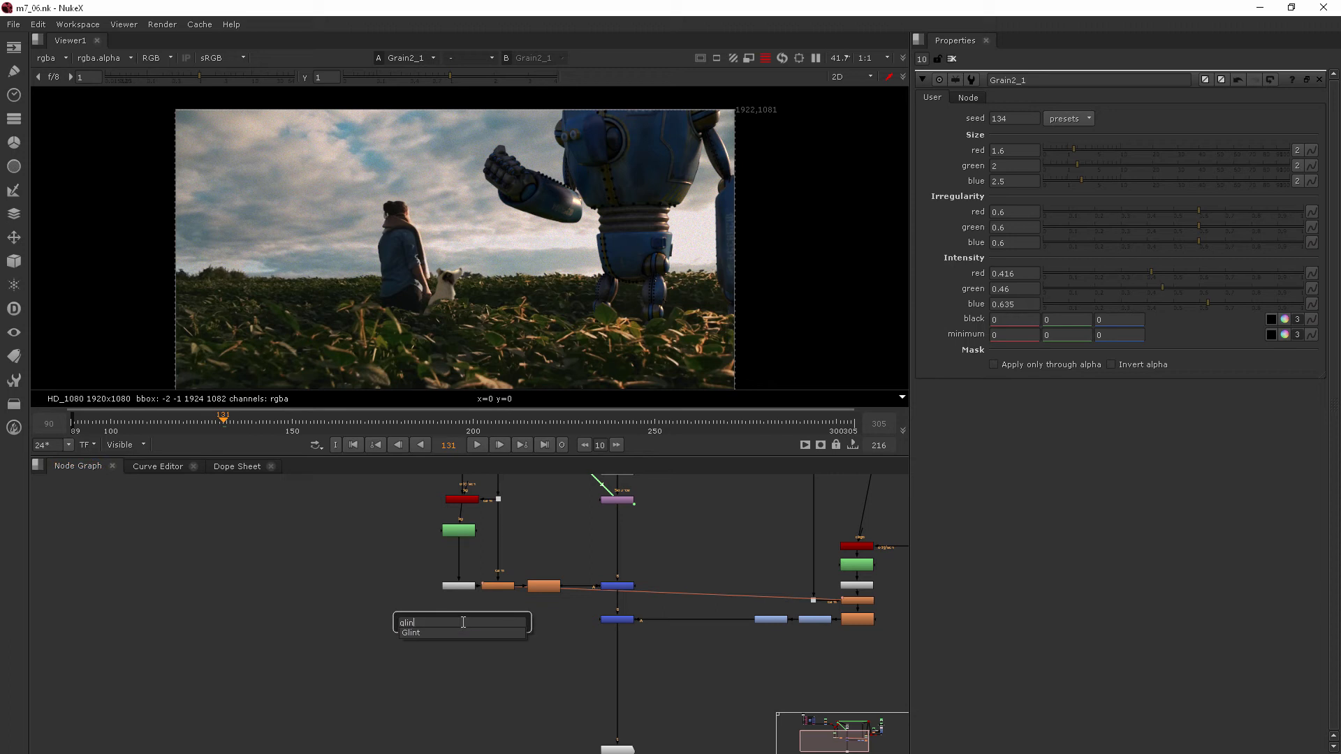
Step: Add a Glint node and insert it into the main pipe above the Grain2_1 node
left_click(424, 634)
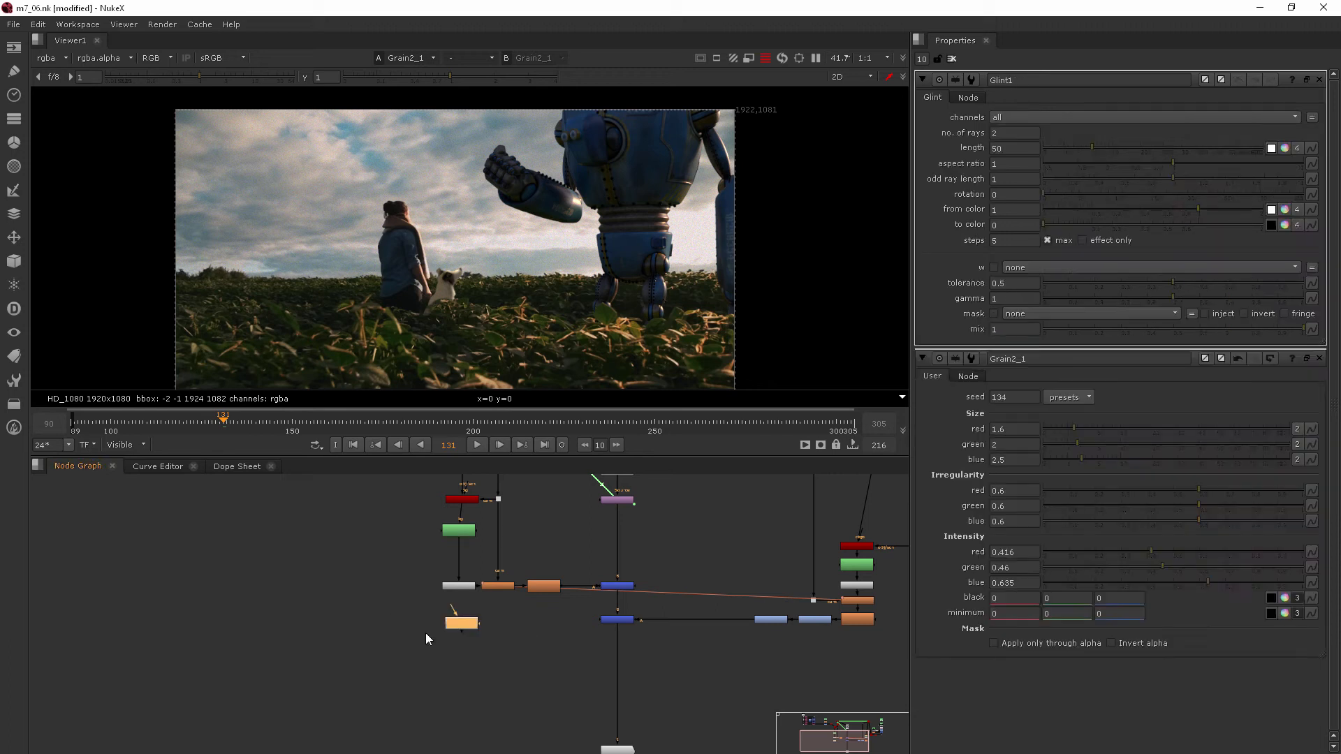
left_click_drag(641, 681, 628, 681)
middle_click_drag(654, 696, 570, 579)
scroll(535, 572, "up", 3)
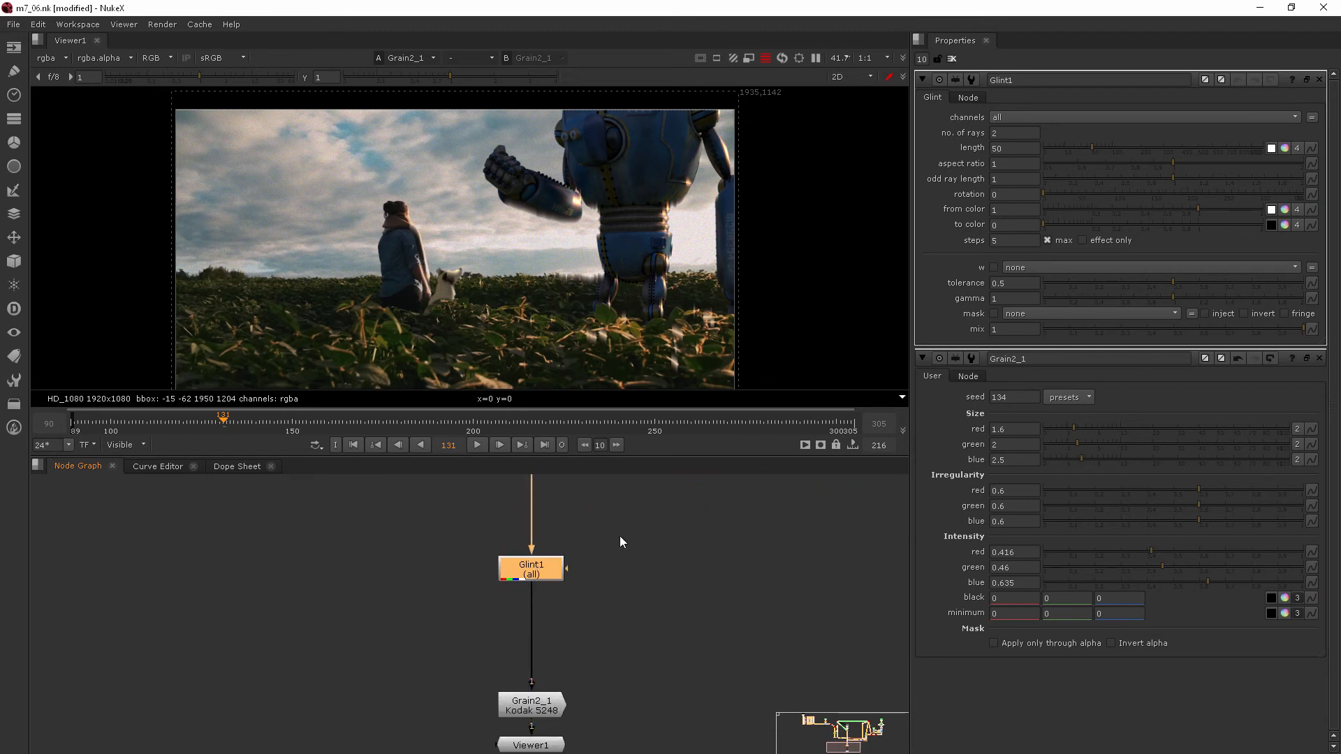
scroll(530, 726, "down", 5)
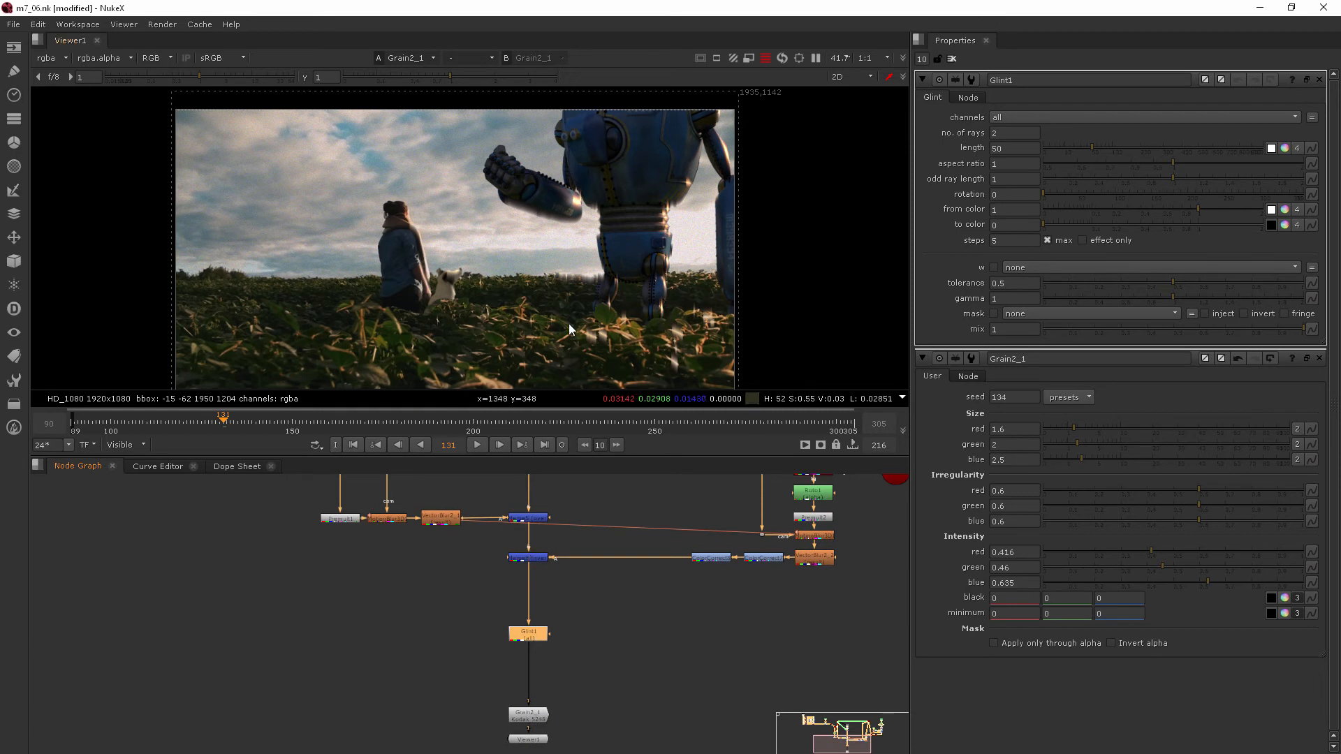
Step: Try a Glint length of 265, inspect the streaks across the whole shot, and undo the change
left_click_drag(1092, 148, 1157, 146)
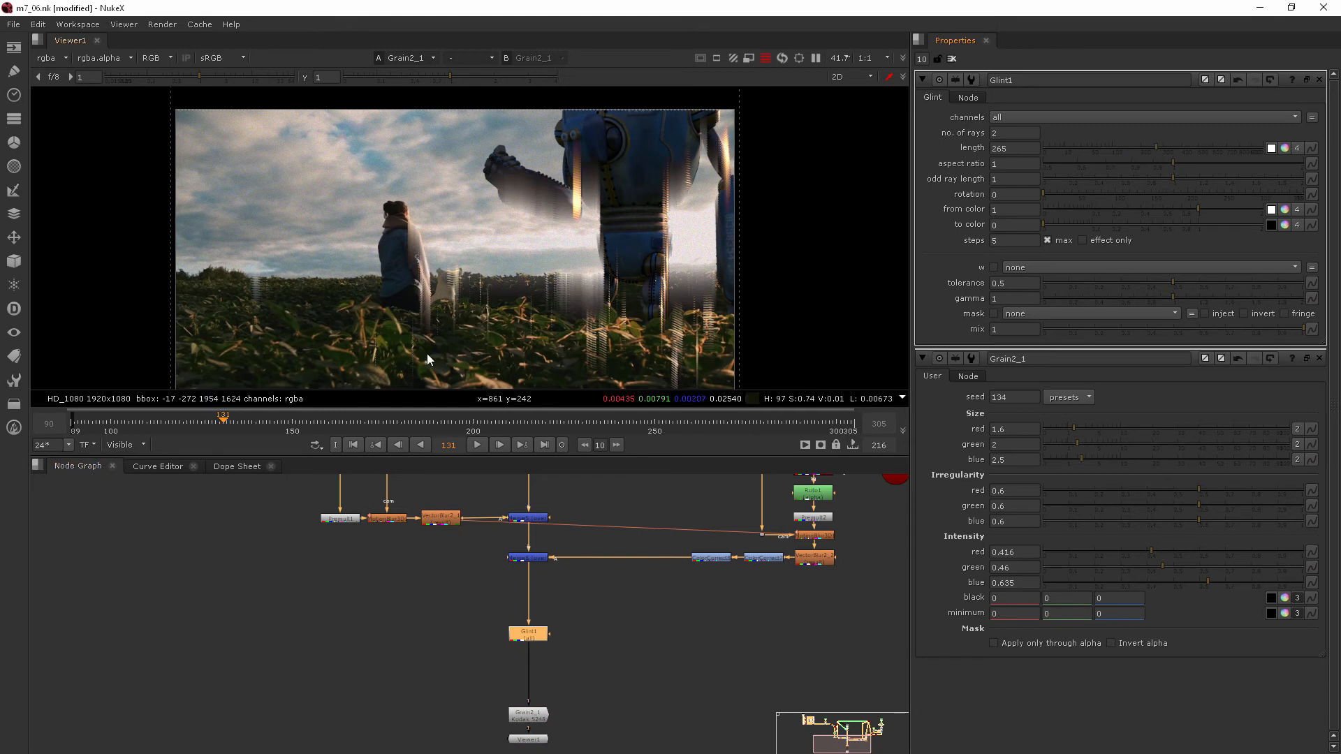
scroll(434, 305, "up", 5)
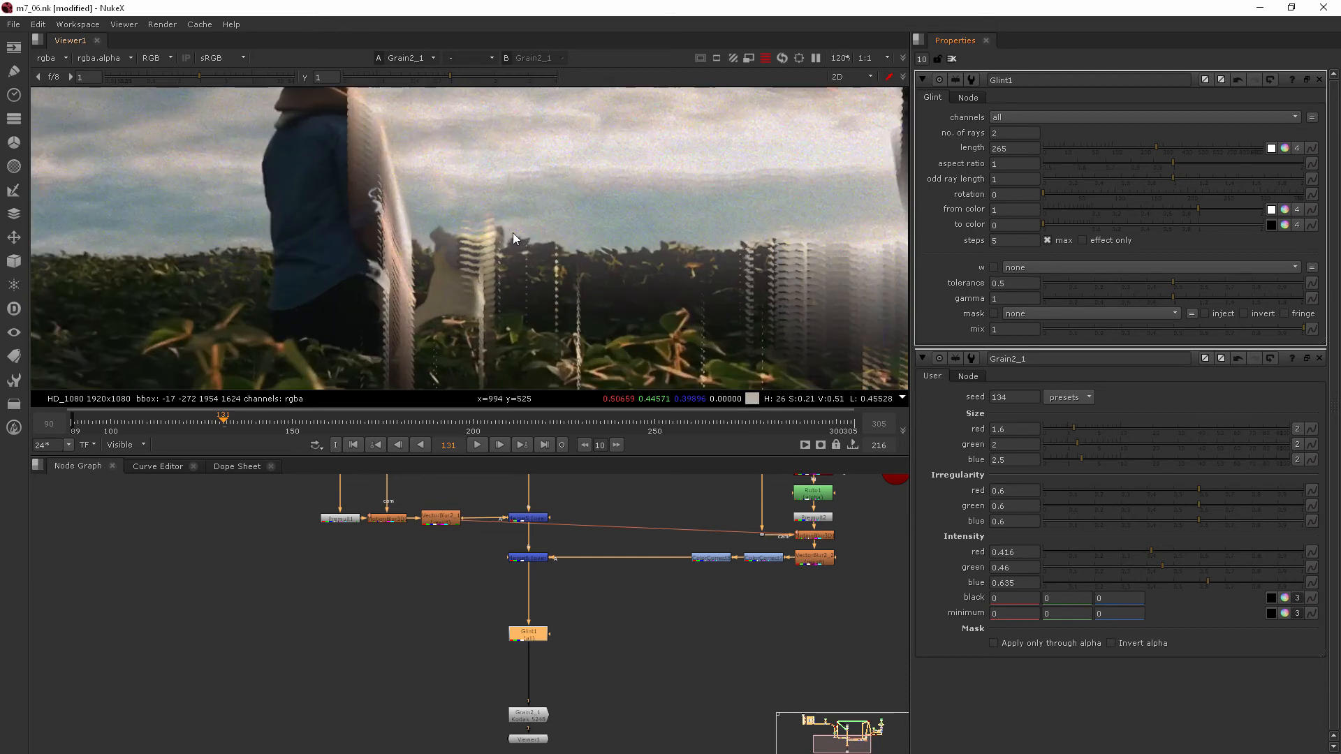
scroll(320, 218, "down", 3)
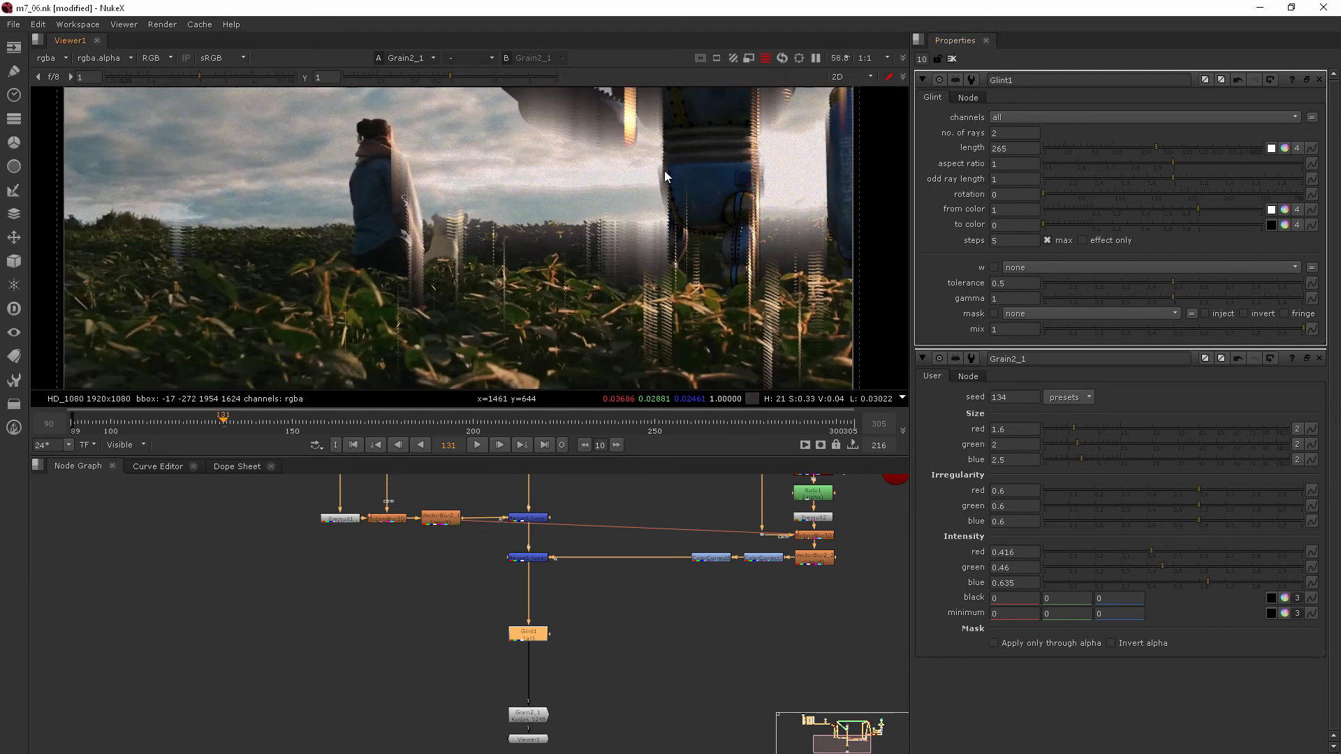
middle_click_drag(665, 169, 605, 237)
scroll(606, 238, "down", 2)
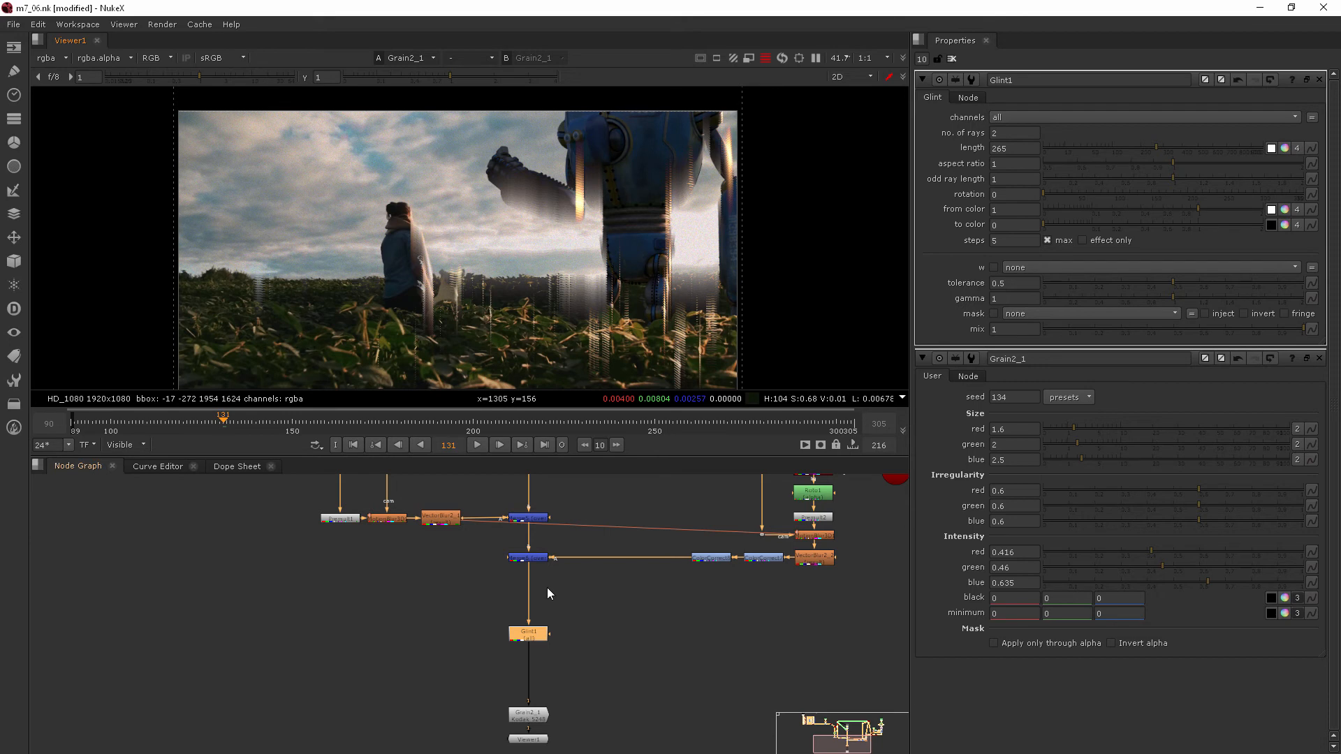
key("ctrl+z")
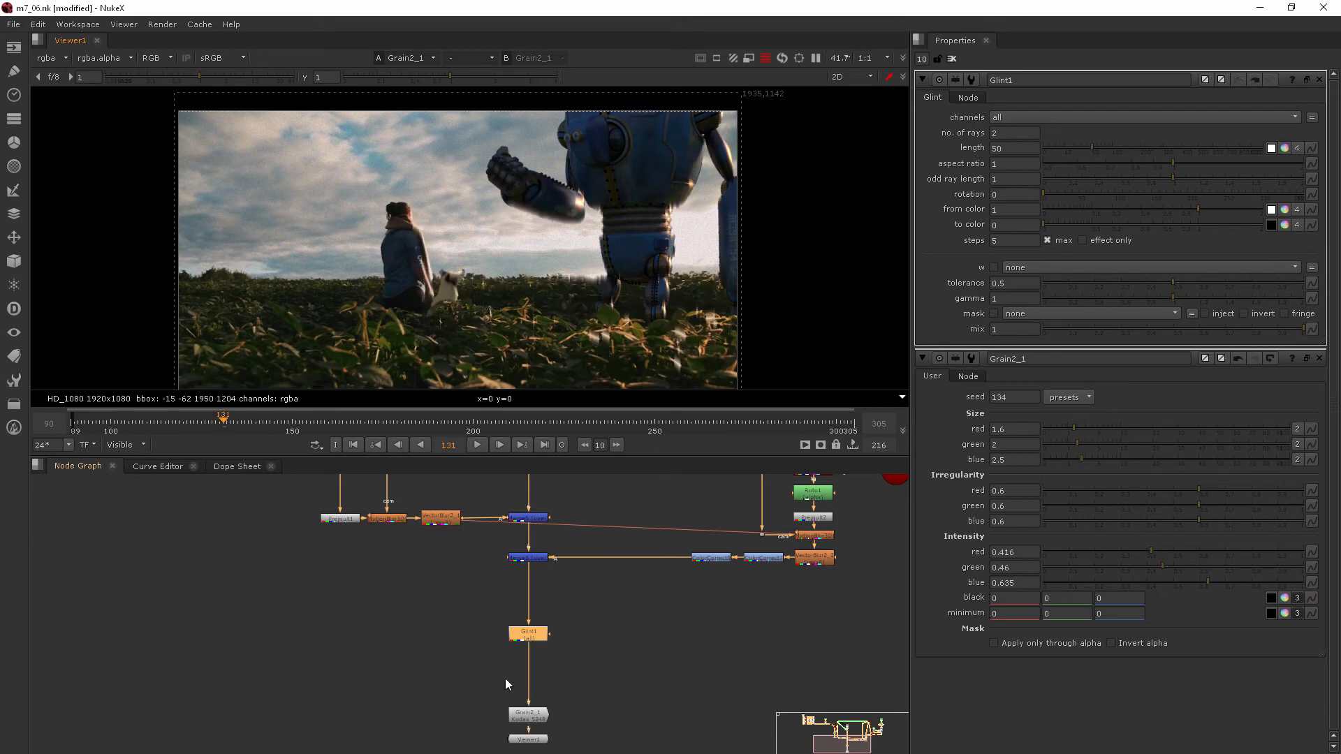
Step: Detach the Glint node from the main pipe and move it up beside the robot render branch
left_click_drag(510, 638, 438, 642)
left_click_drag(529, 700, 503, 588)
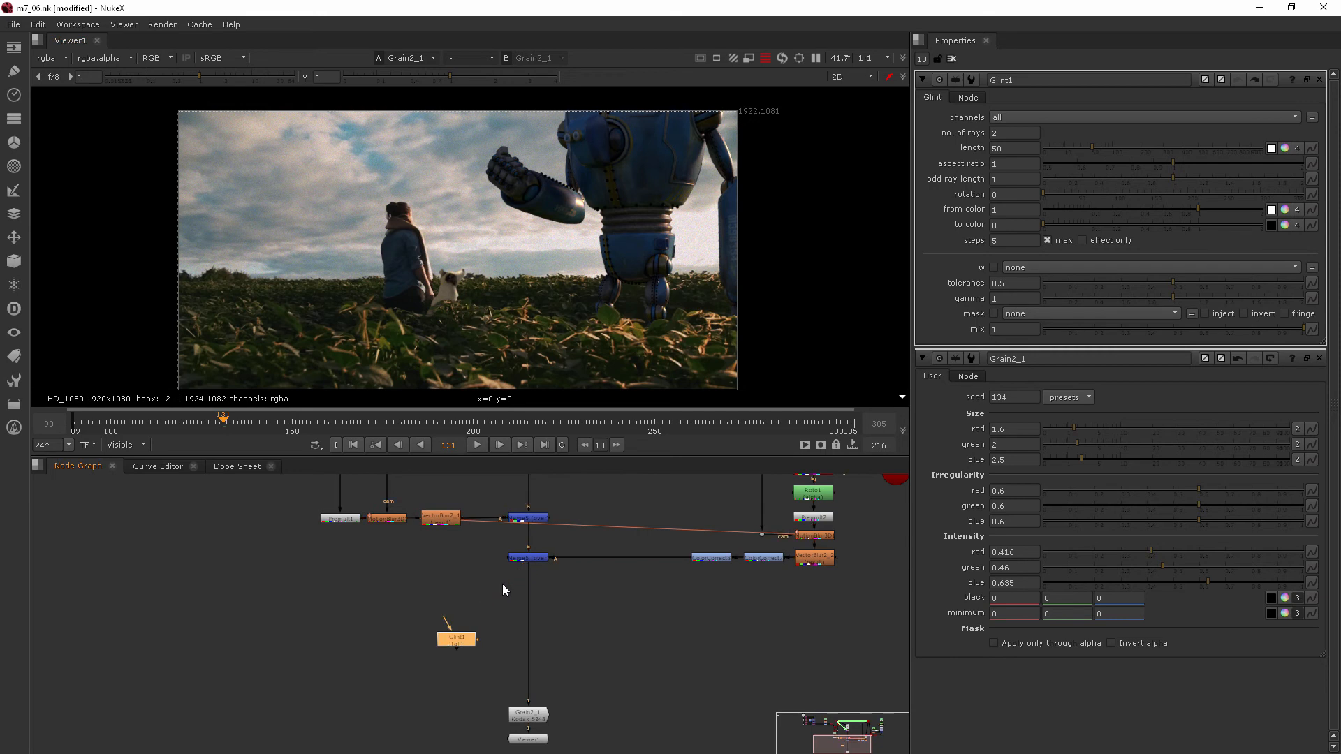
middle_click_drag(334, 549, 389, 664)
left_click_drag(522, 753, 463, 700)
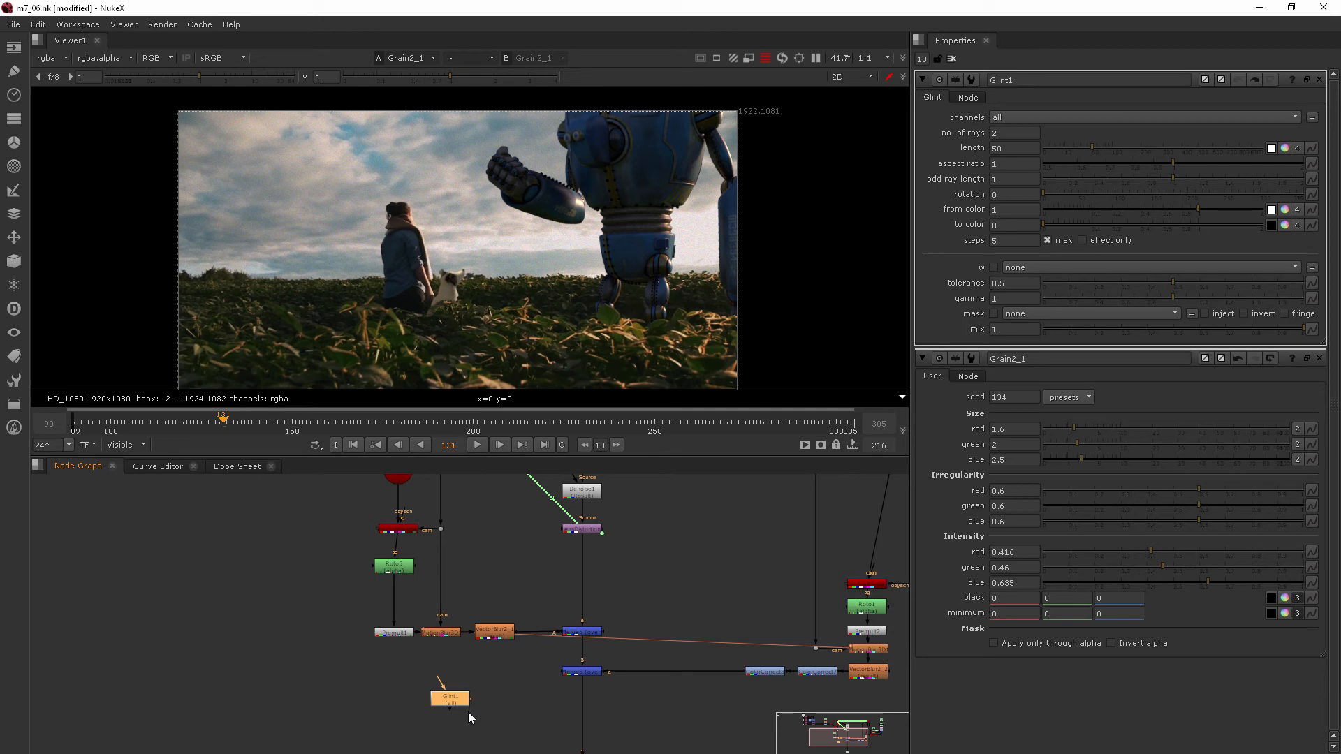
scroll(481, 694, "up", 2)
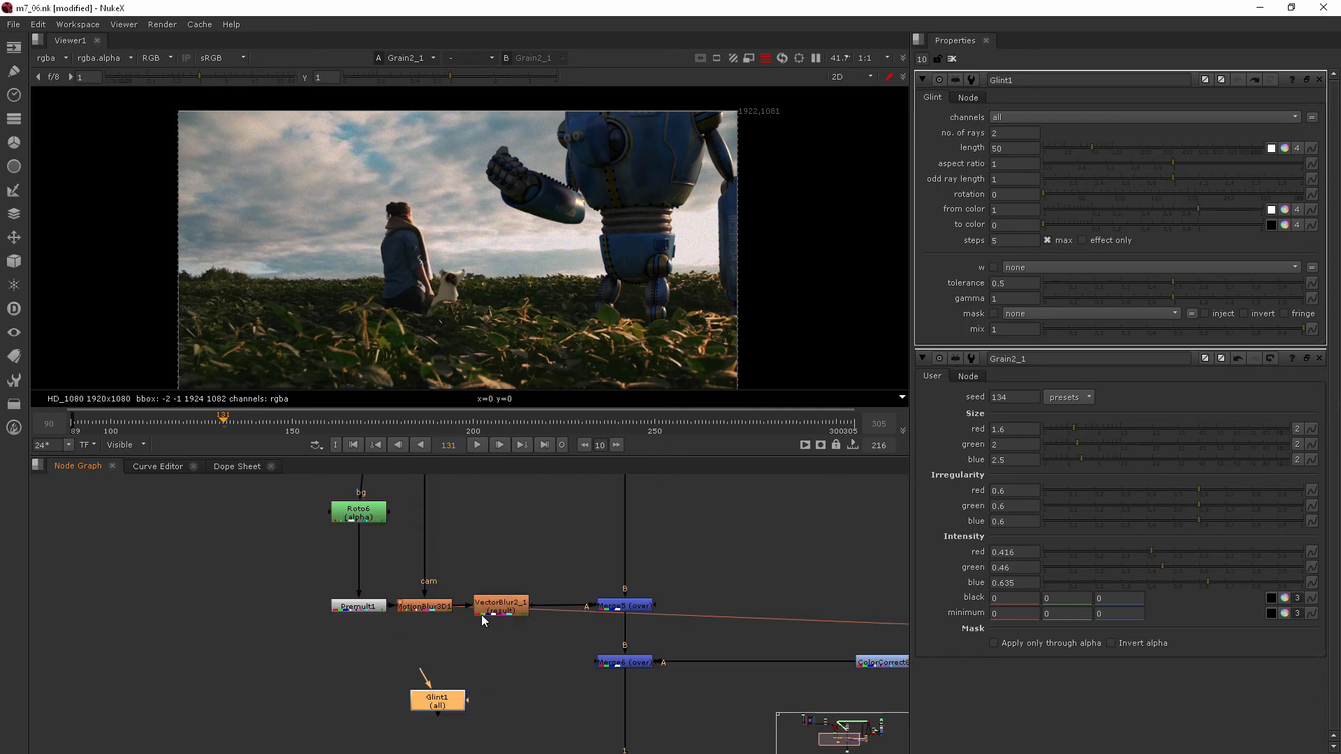
left_click_drag(434, 701, 548, 553)
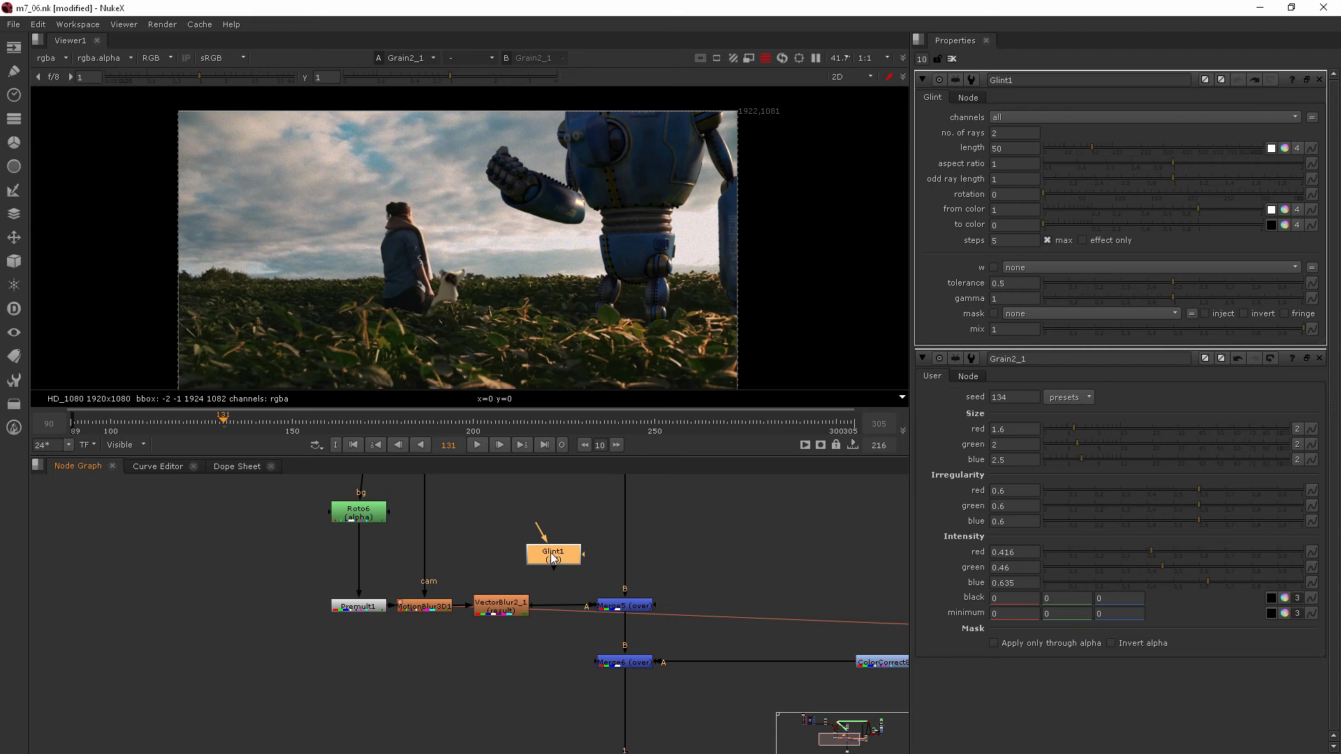
scroll(550, 552, "up", 1)
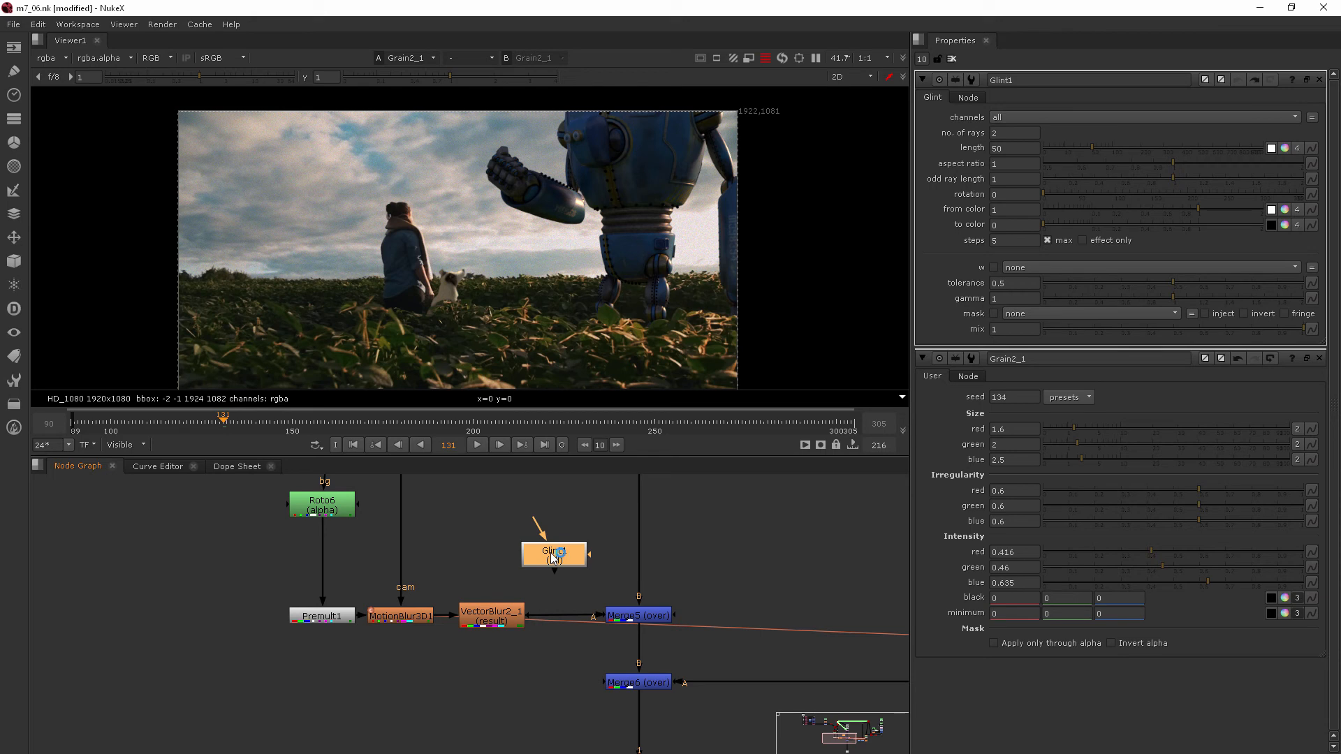
middle_click_drag(212, 543, 239, 598)
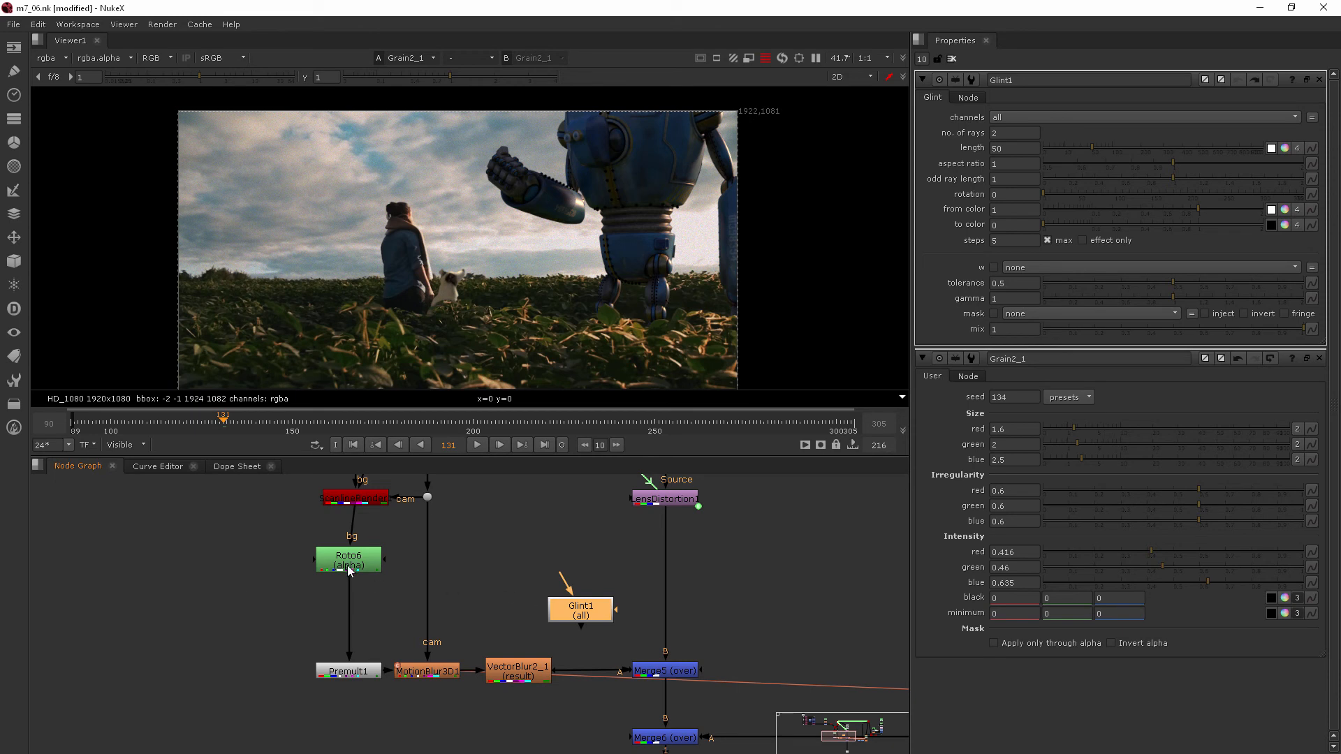
Step: Move Premult1 up beneath Roto6 and insert the Glint node between Premult1 and MotionBlur3D1
scroll(346, 562, "up", 2)
left_click_drag(372, 693, 372, 611)
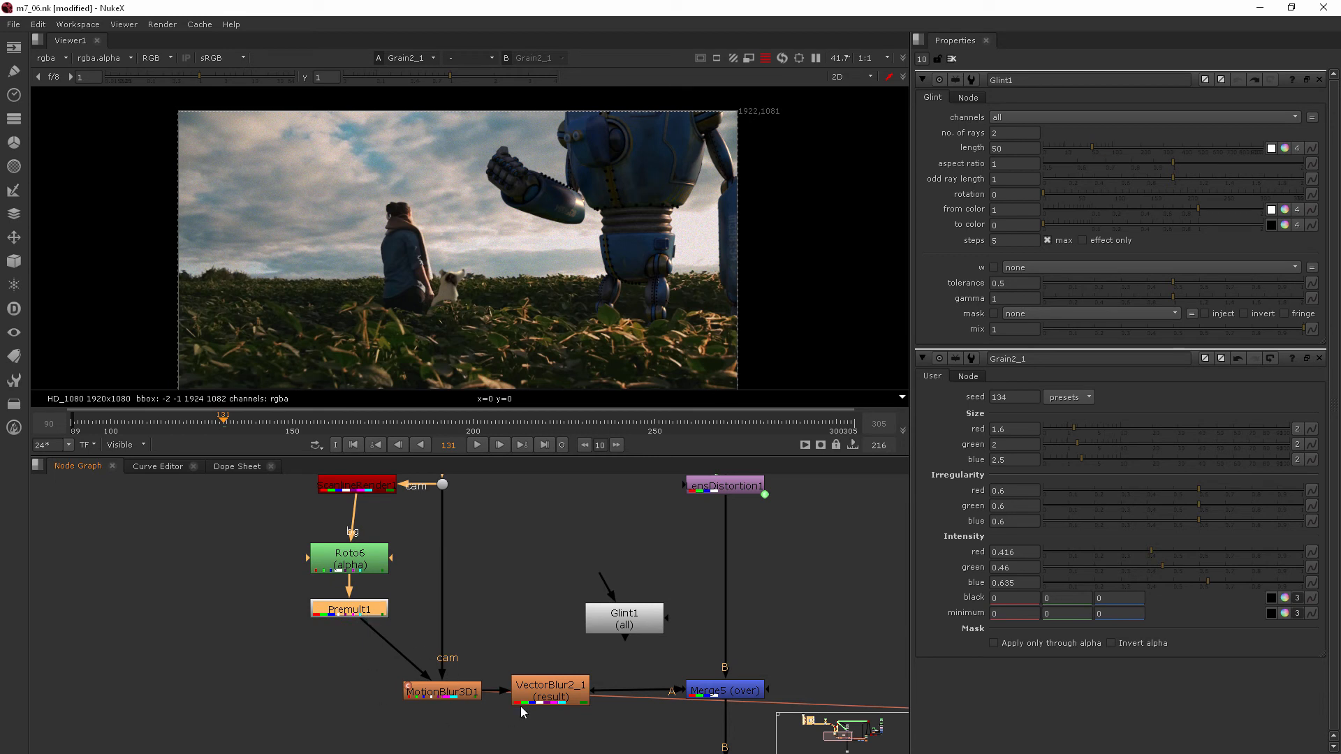
left_click(617, 617)
left_click_drag(617, 617, 355, 691)
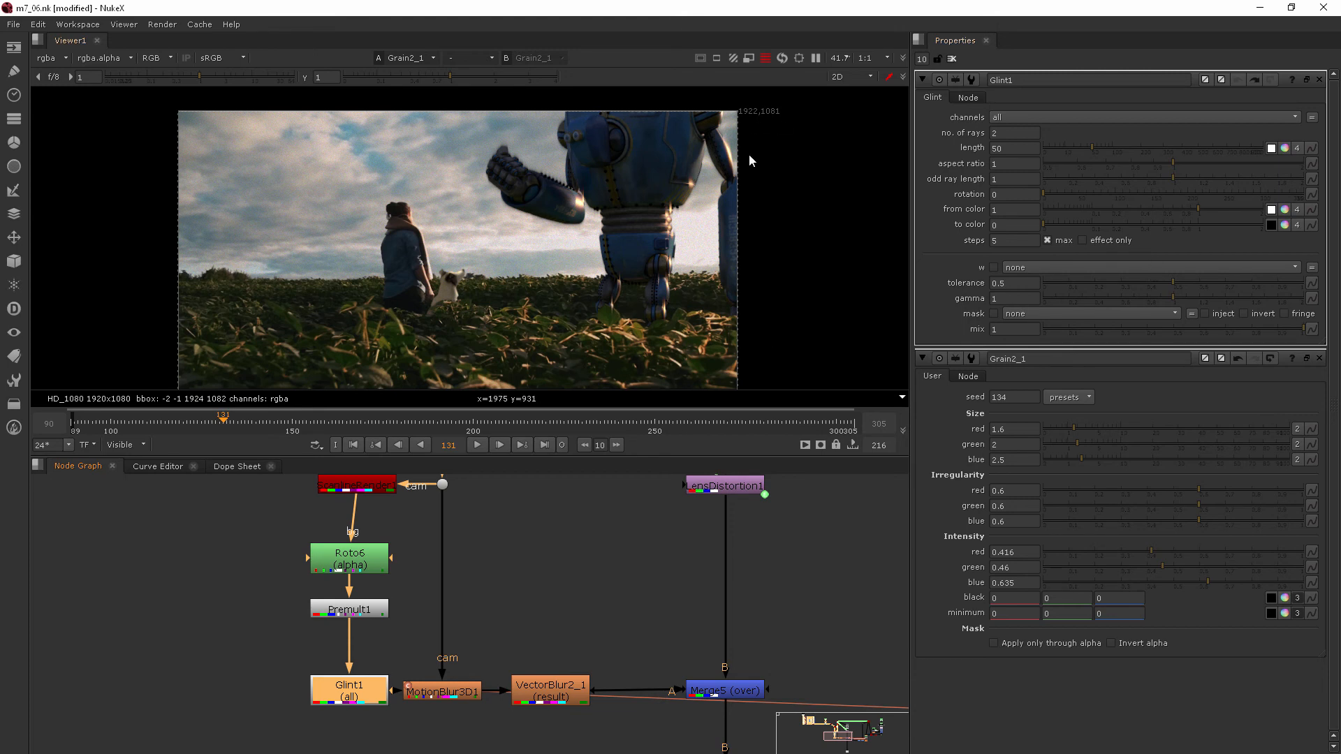
Step: Try a Glint length of 280 on the robot branch and undo the change
scroll(673, 183, "up", 1)
scroll(719, 194, "up", 1)
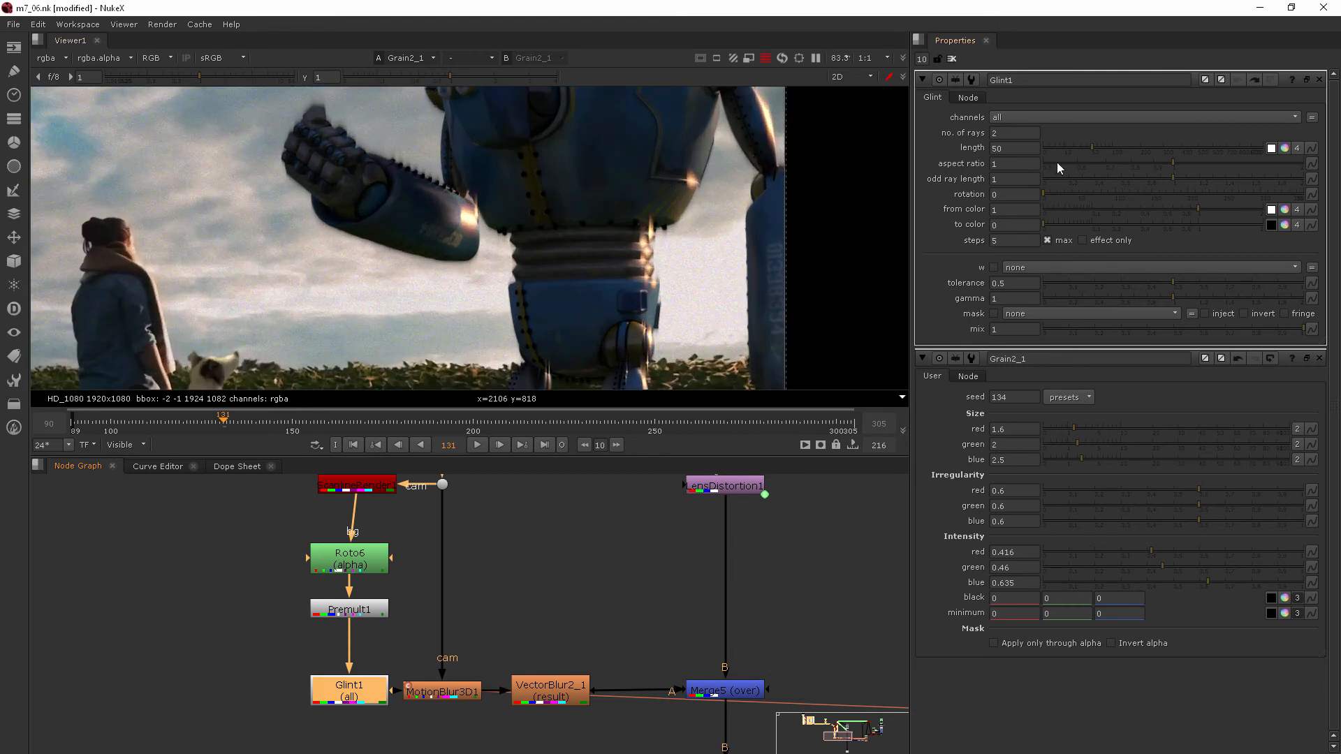
left_click(1158, 145)
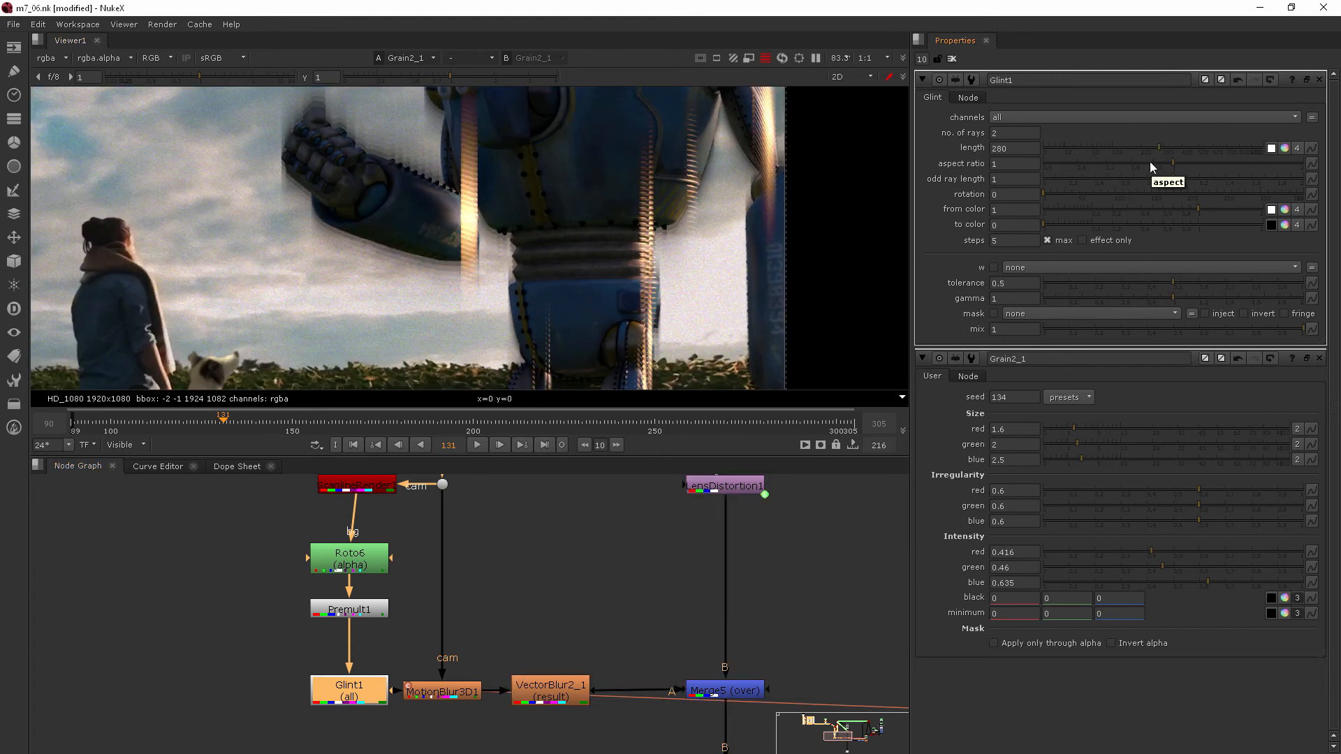
key("ctrl+z")
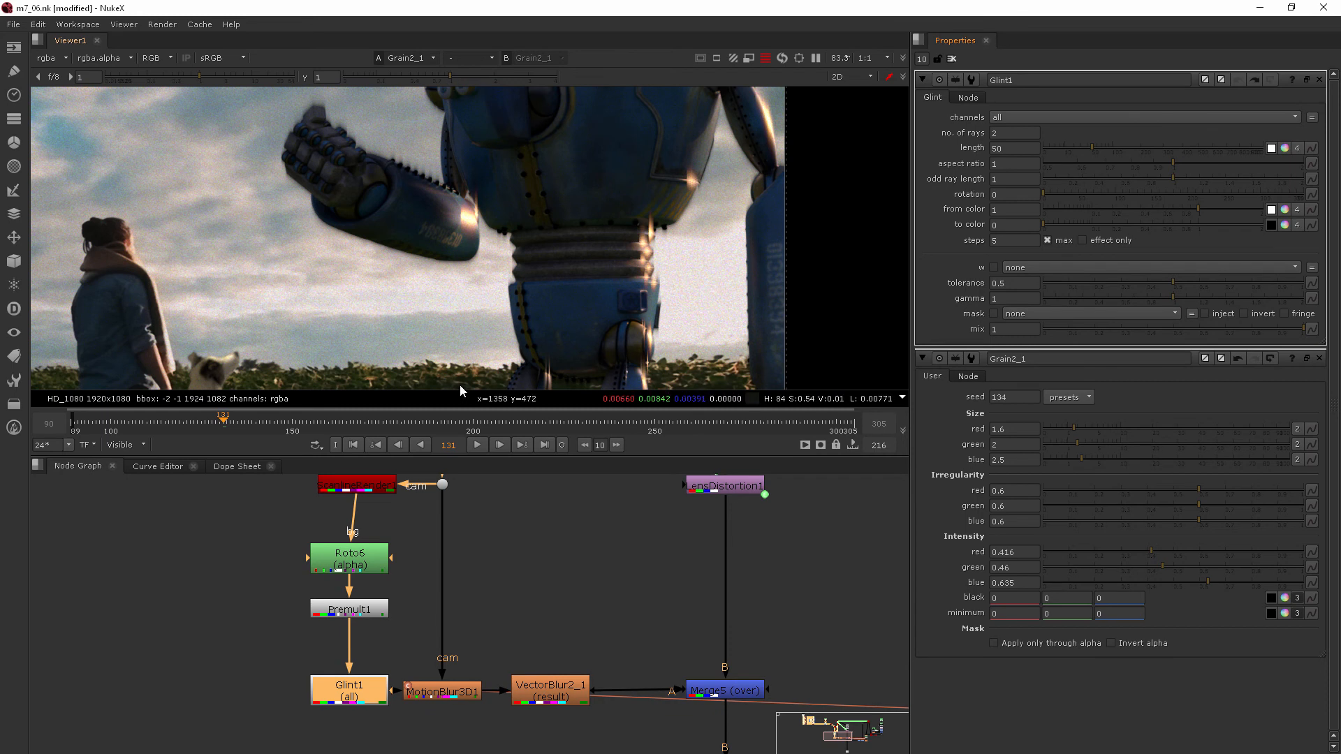
Step: Set the Glint's rotation to 31 and its length to 28
left_click(1065, 193)
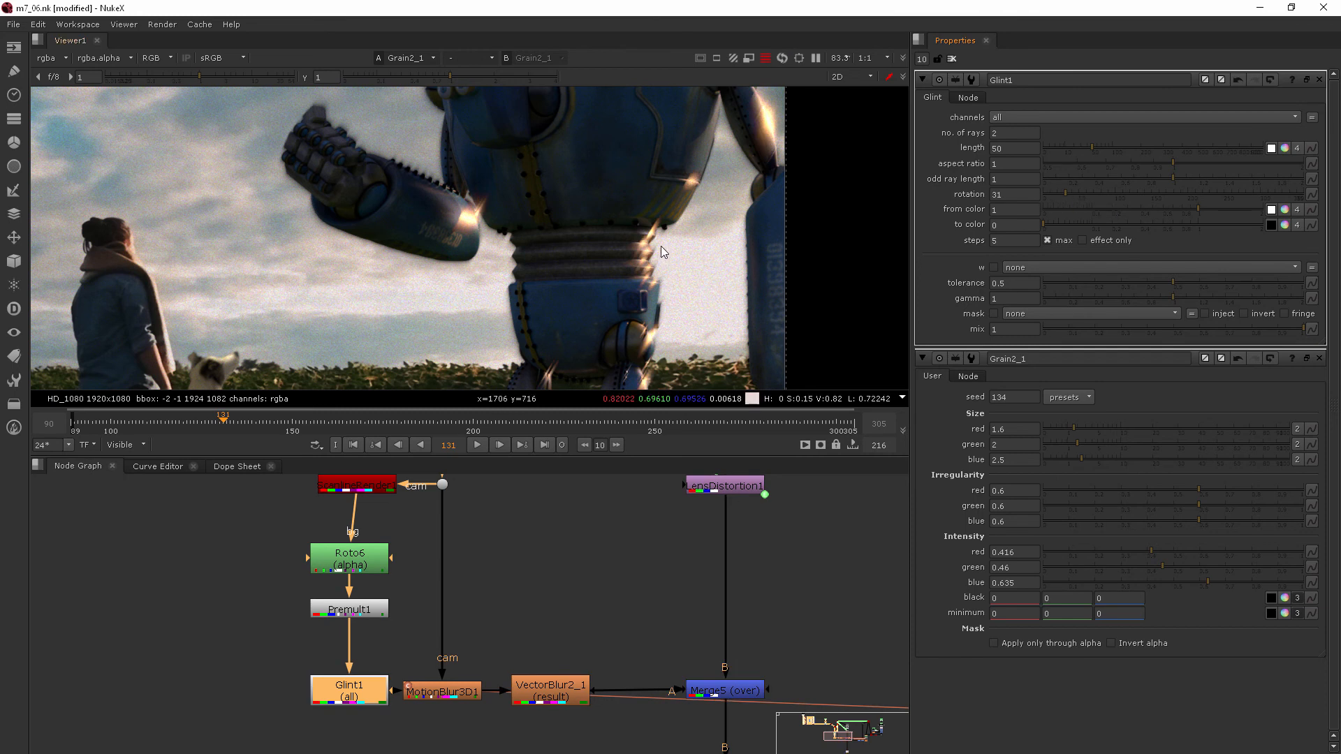
scroll(673, 250, "down", 5)
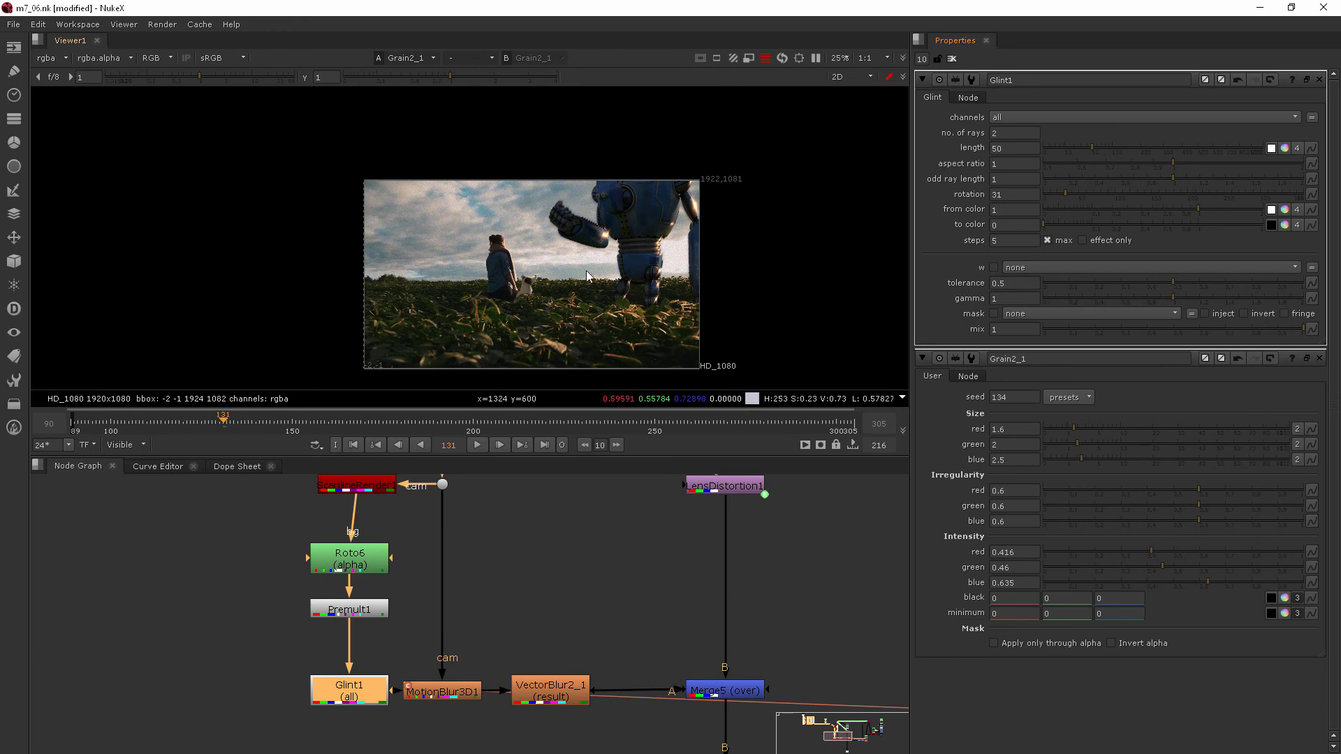
scroll(667, 235, "up", 8)
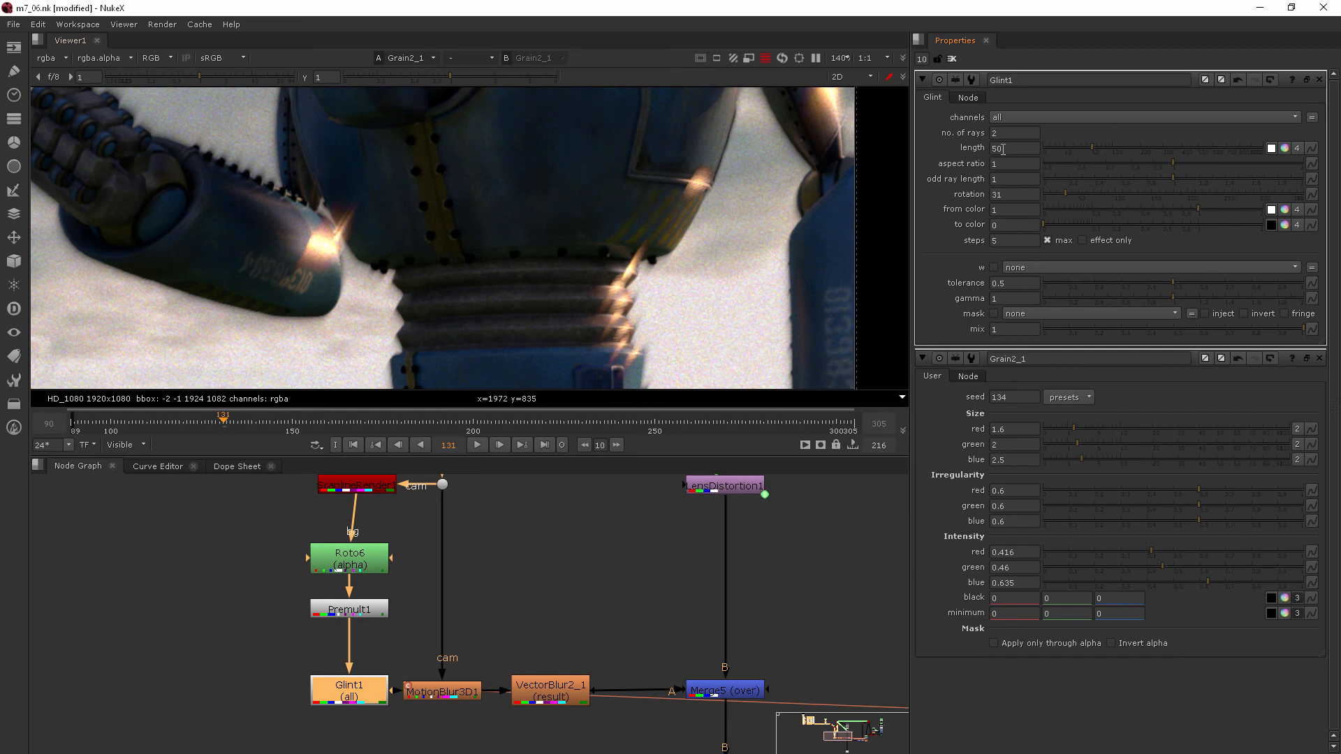
left_click(1069, 148)
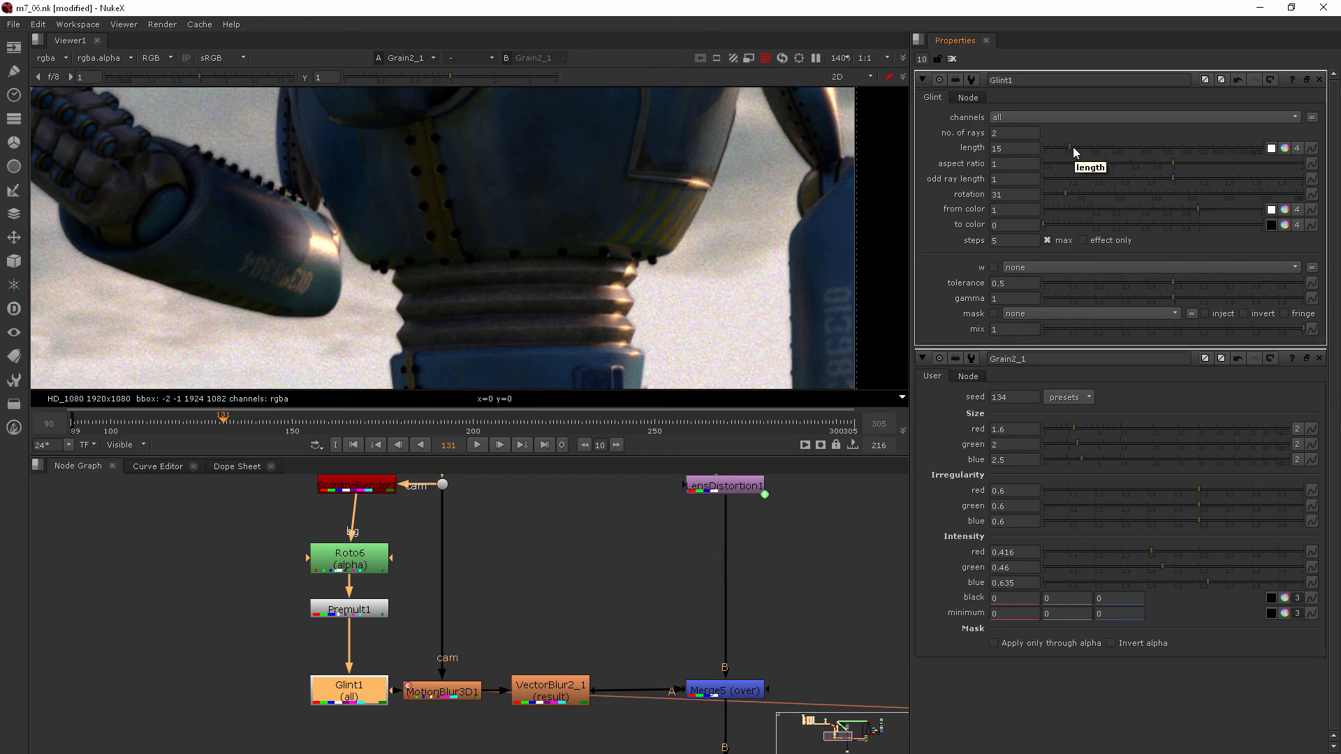
left_click_drag(1073, 147, 1079, 147)
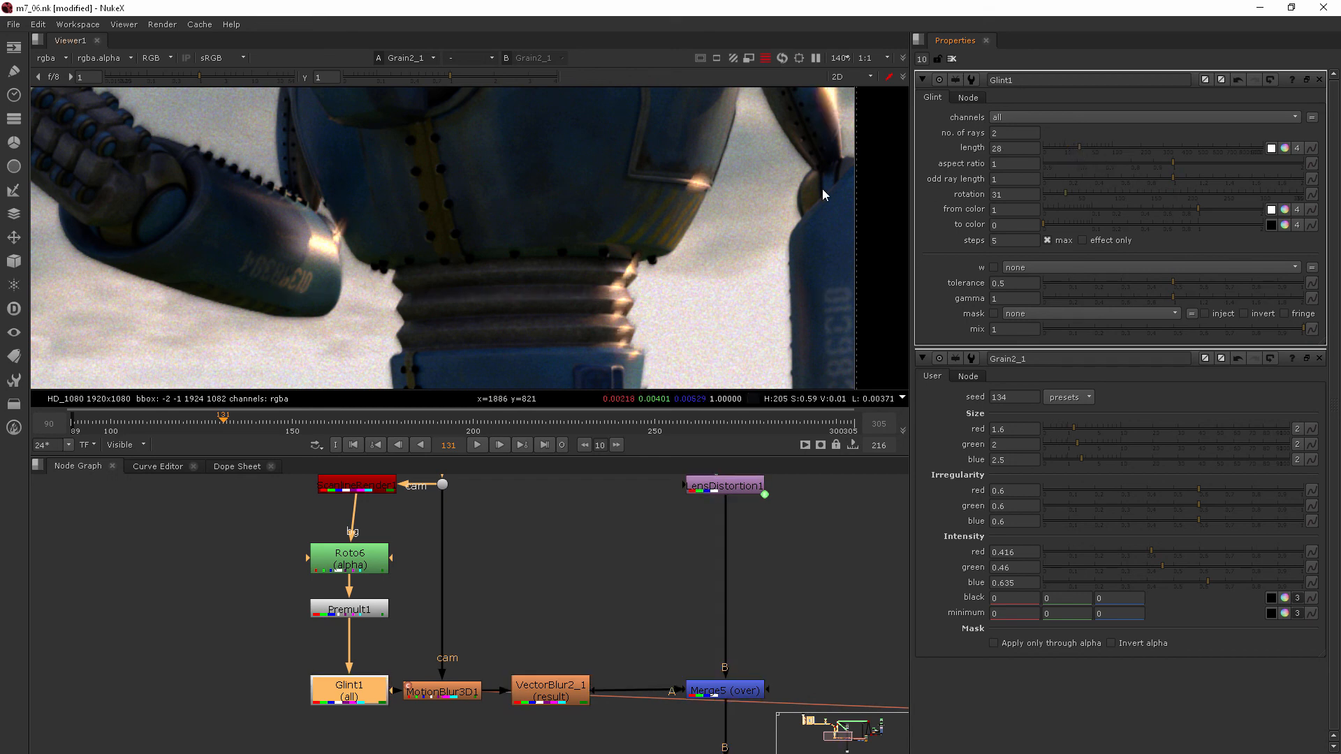
Step: Try 20 rays on the Glint and return the number of rays to 2
double_click(995, 133)
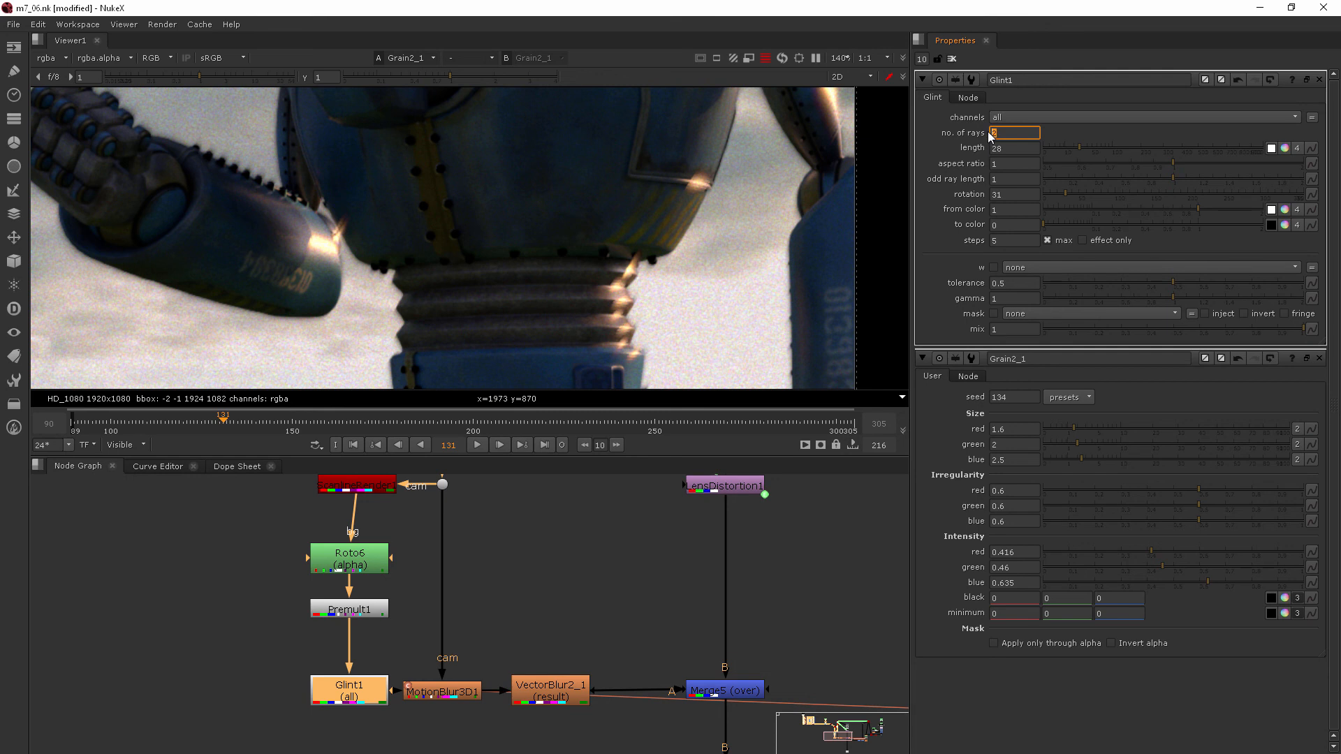
type("20")
key("Return")
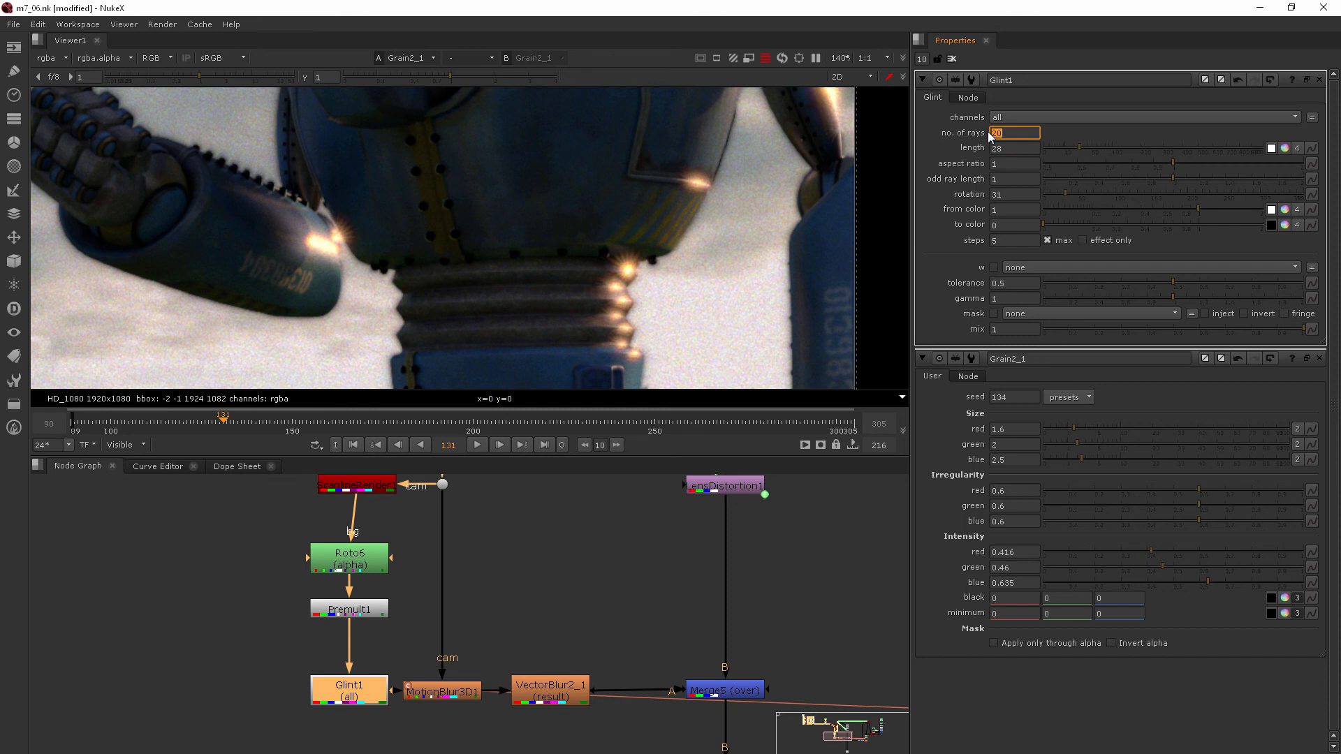
type("2")
key("Return")
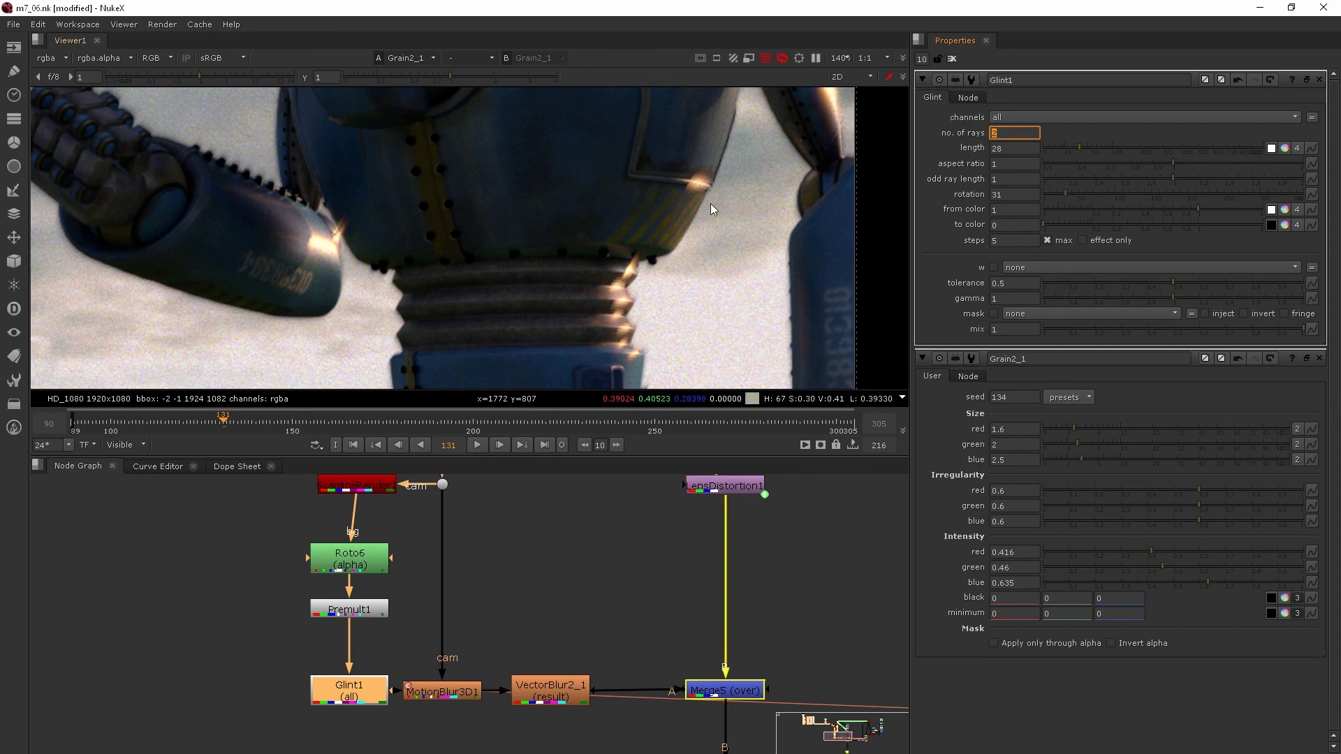
Step: Examine the robot's highlights and compare the shot with the Glint node repeatedly disabled and re-enabled
scroll(716, 201, "down", 4)
scroll(728, 191, "up", 1)
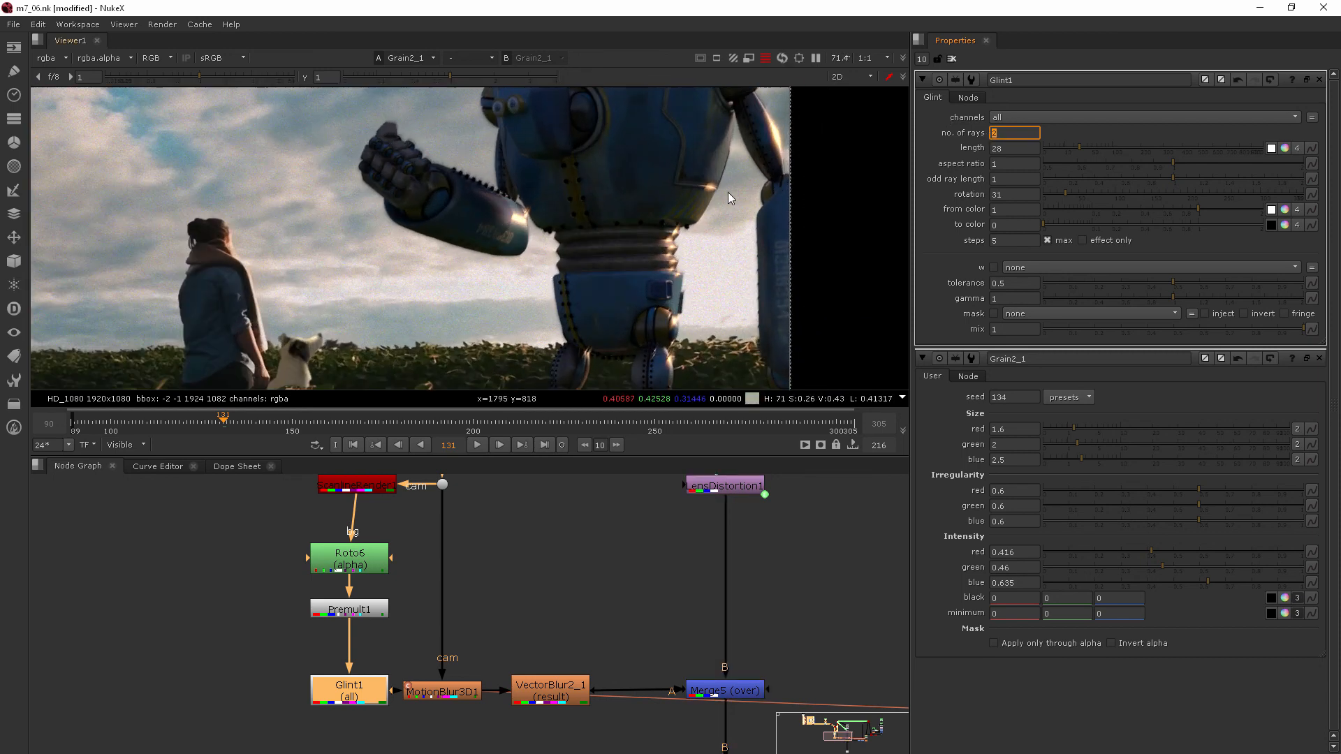
scroll(760, 203, "down", 3)
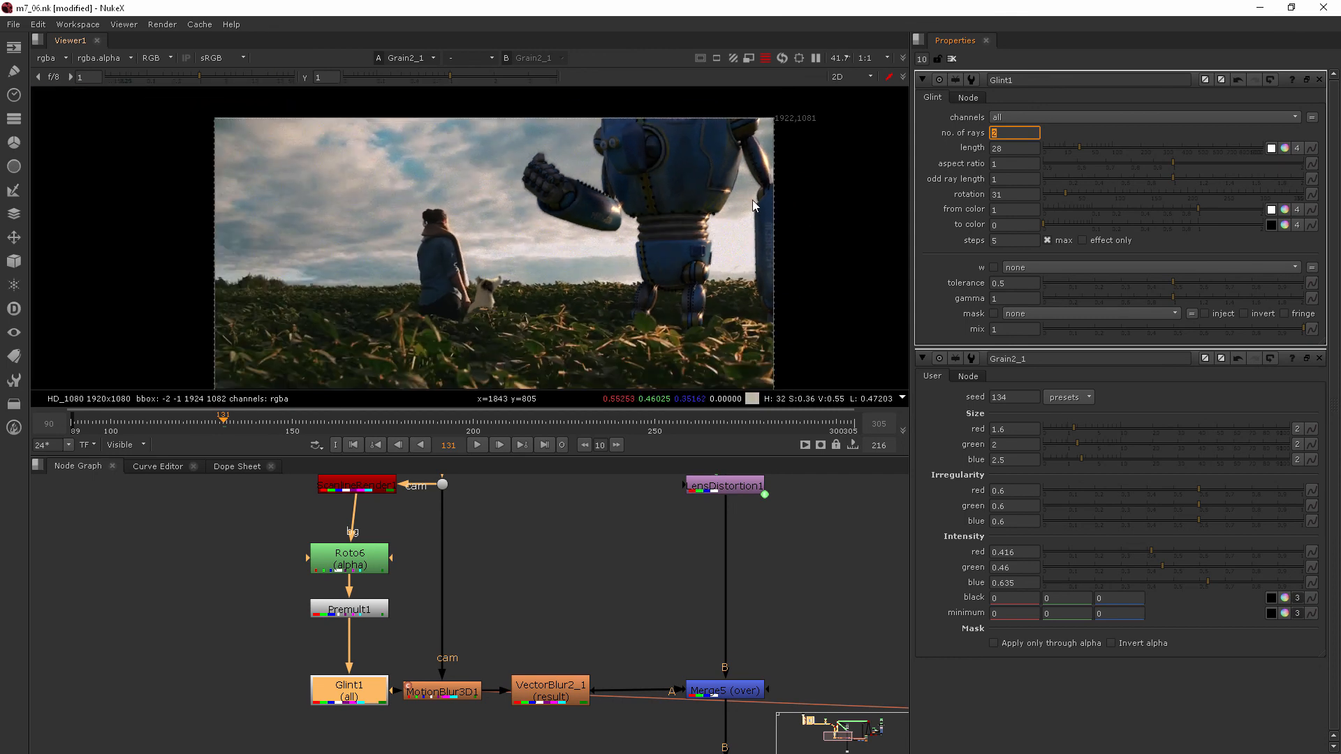
middle_click_drag(752, 203, 627, 226)
scroll(634, 177, "down", 1)
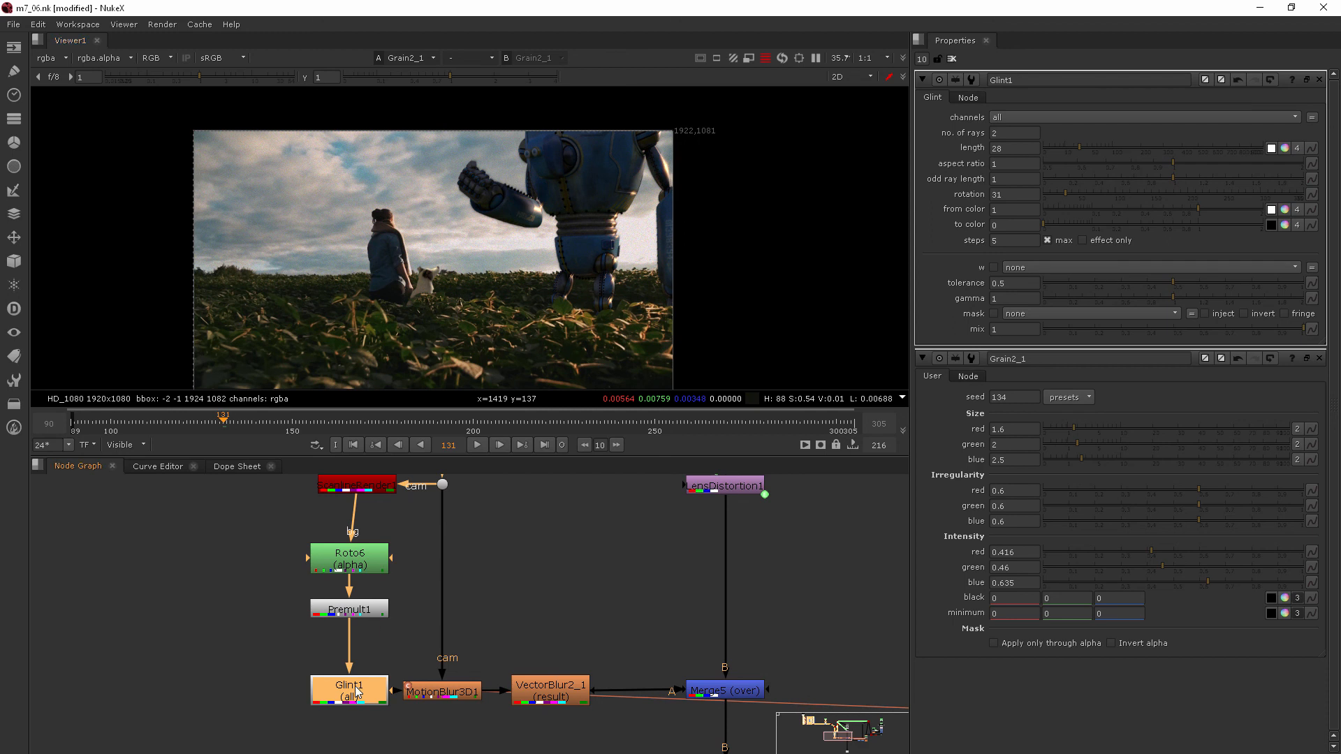
key("d")
key("d")
key("d")
key("d")
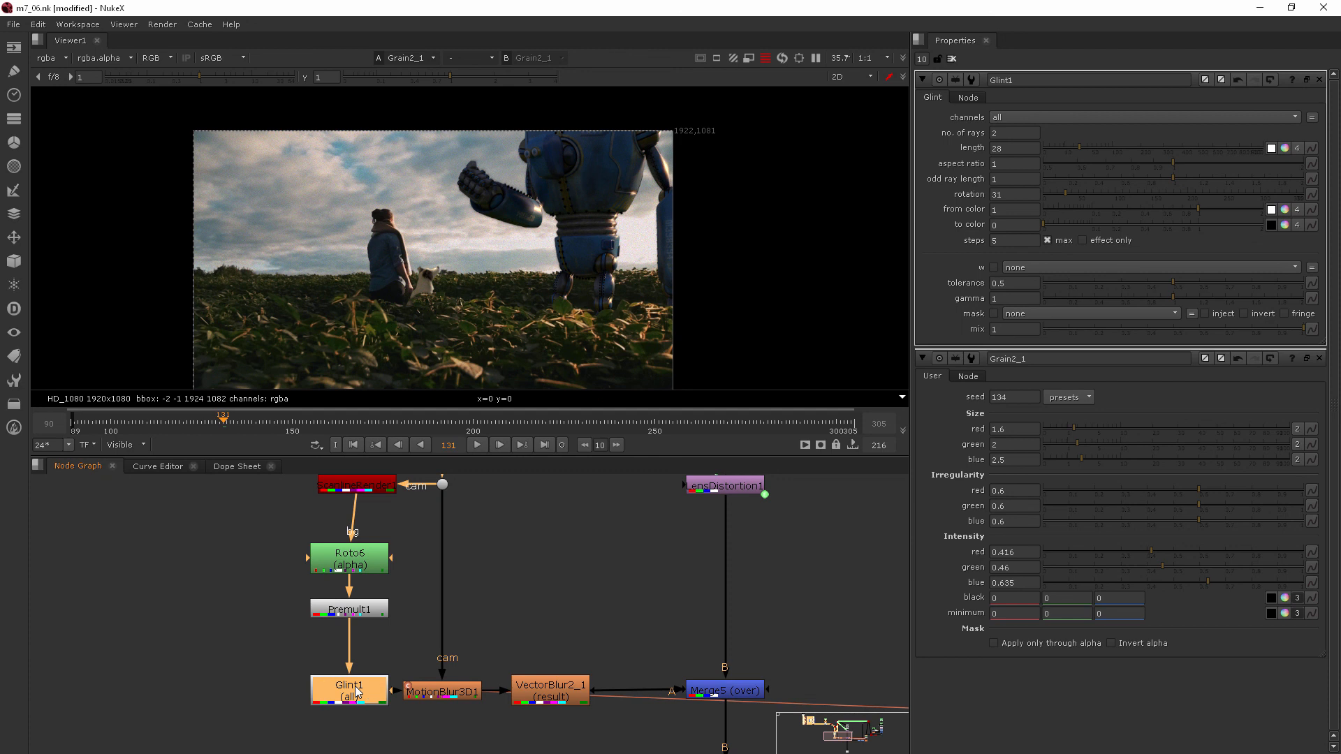
key("d")
key("d")
left_click(643, 592)
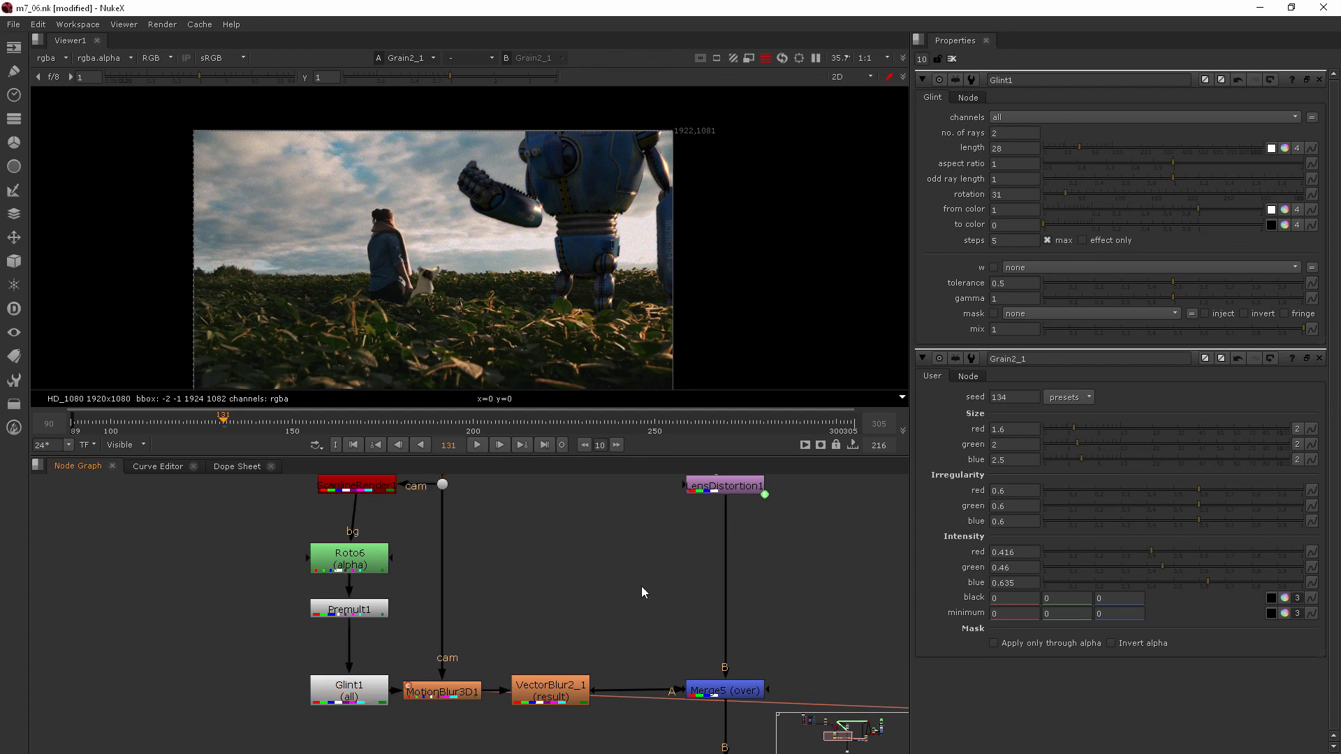